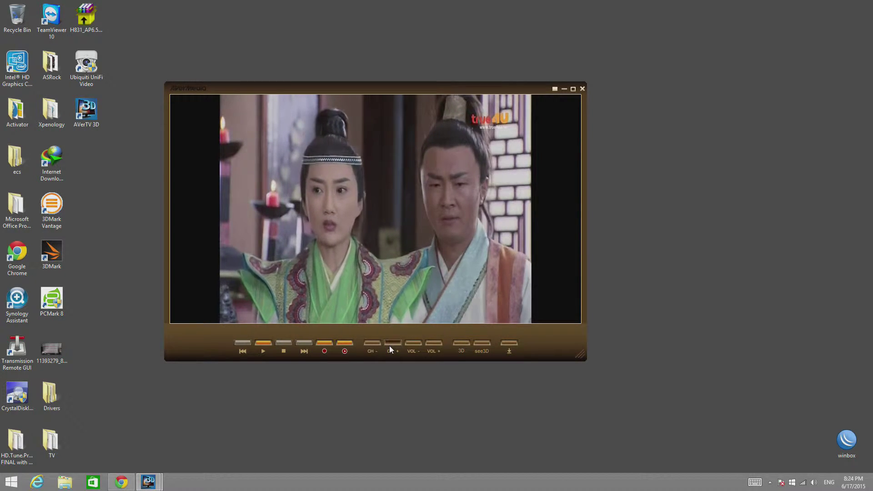
Step: Advance two channels to CH7 HD, then view it full screen and return to the windowed picture
click(392, 346)
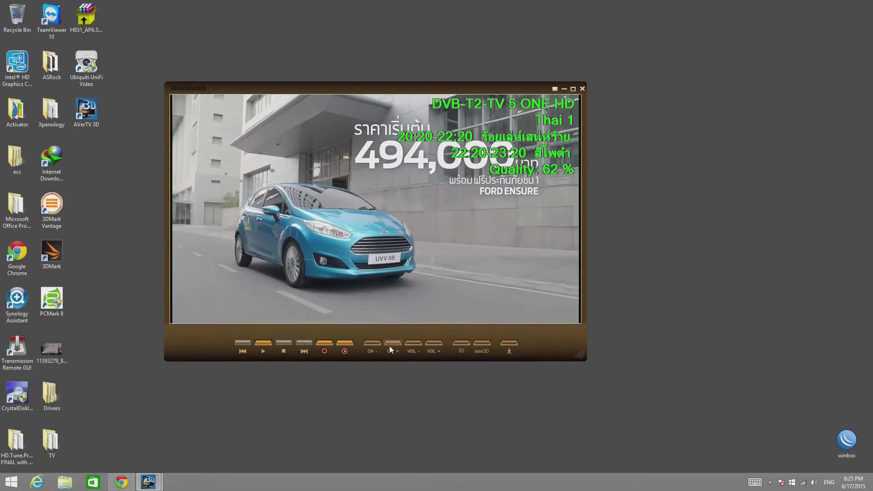
click(389, 346)
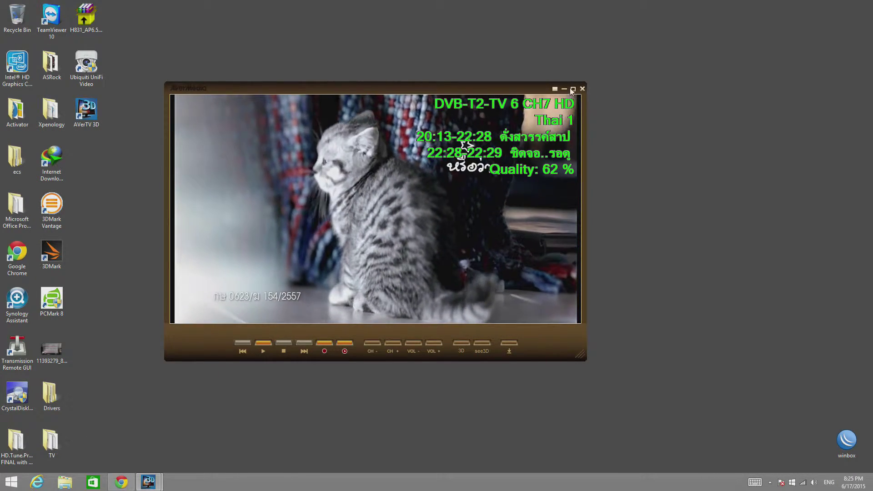
click(573, 88)
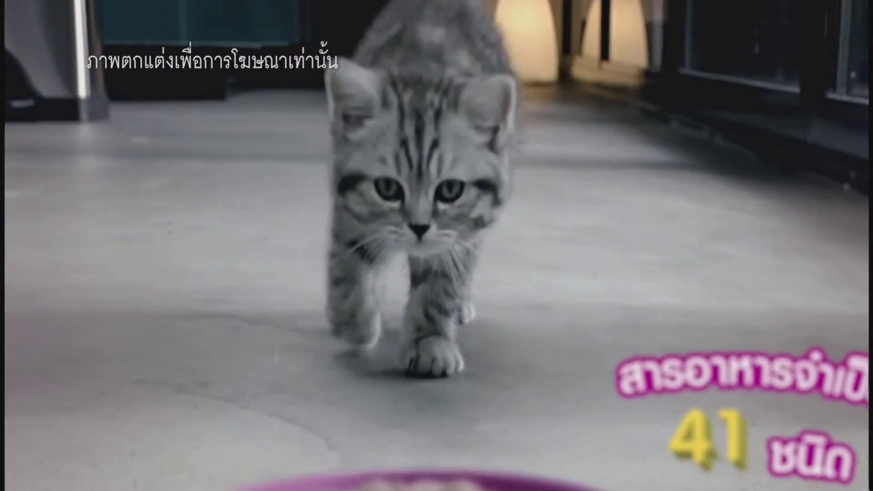
key(Escape)
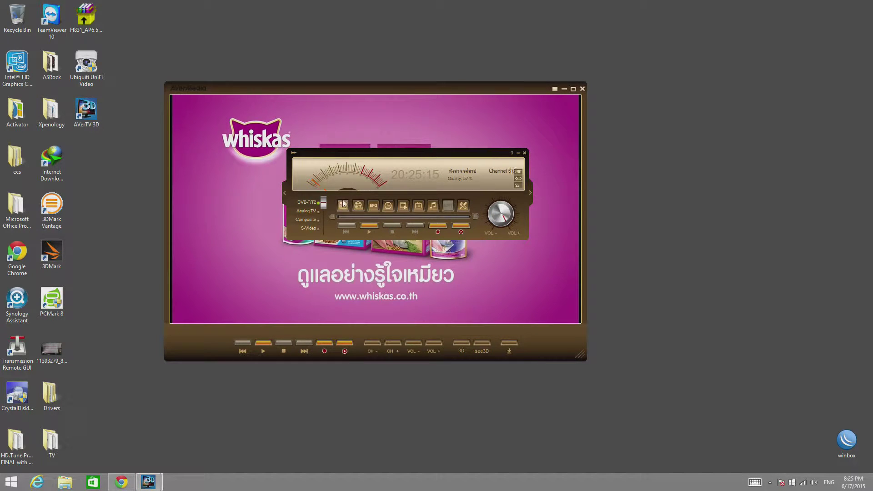
Step: View the electronic program guide and the recording schedule list, checking the full-screen picture in between and closing the schedule list
click(374, 207)
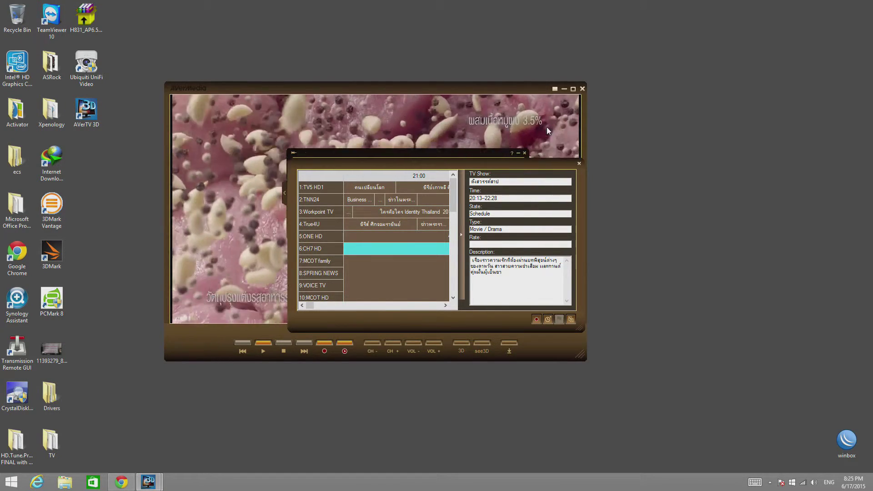
click(571, 91)
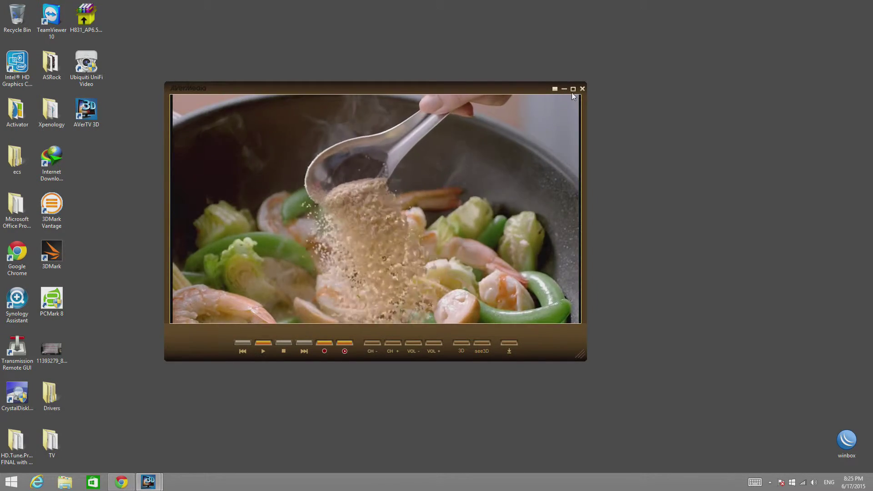
click(574, 90)
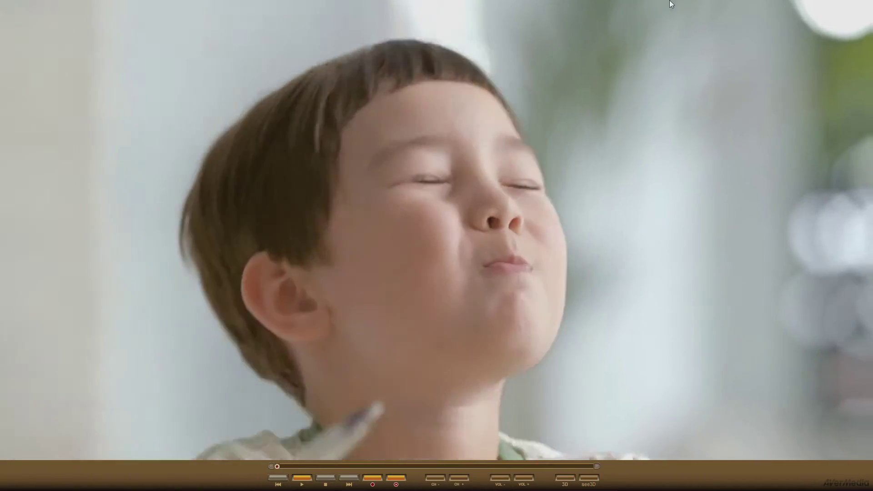
click(671, 4)
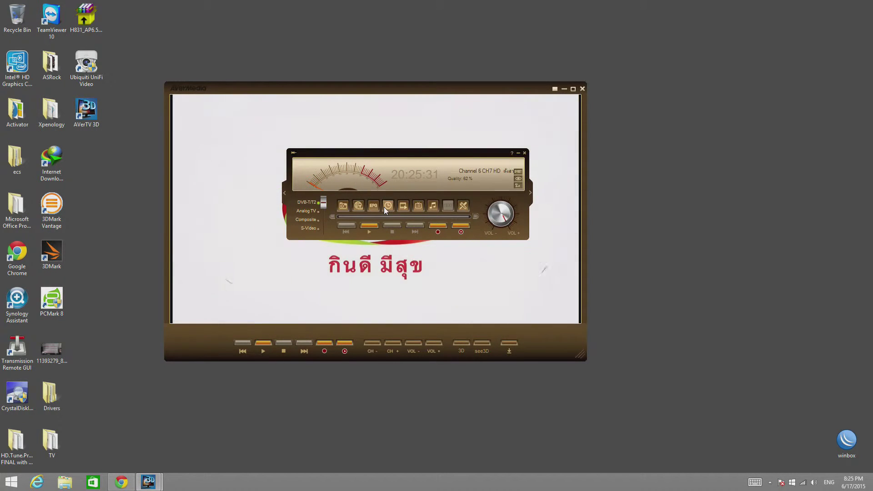
click(387, 207)
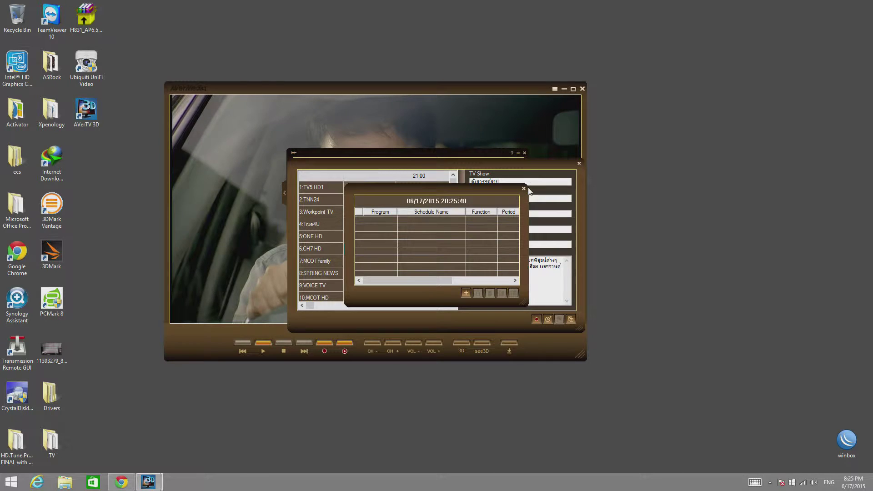
click(523, 188)
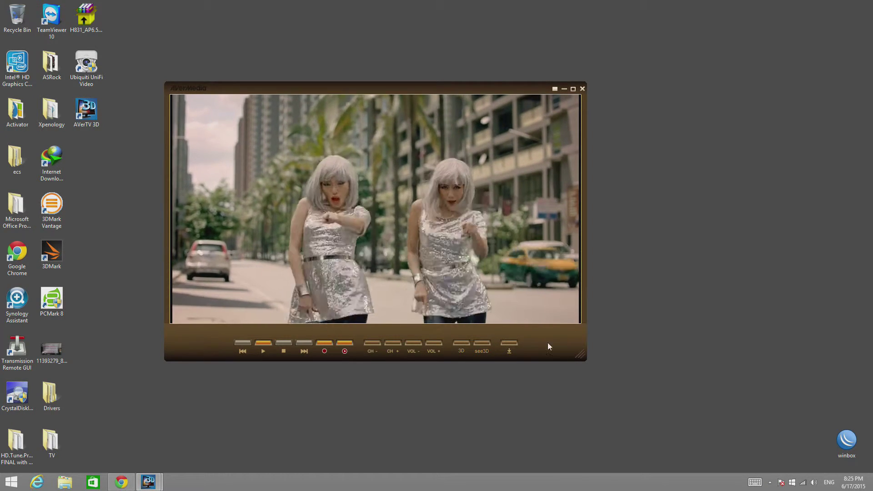
Step: Shrink the TV window slightly, move it clear of the program guide, and close the guide
drag(577, 354, 568, 348)
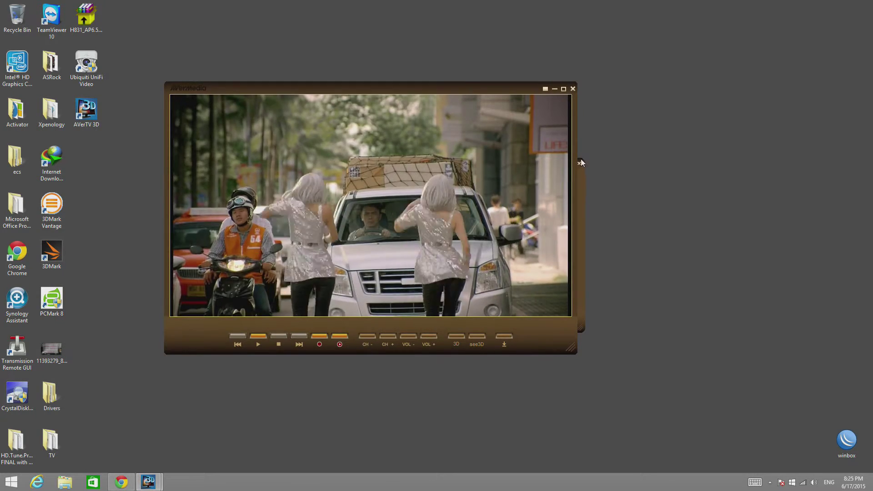
mouse_move(574, 170)
drag(484, 89, 351, 75)
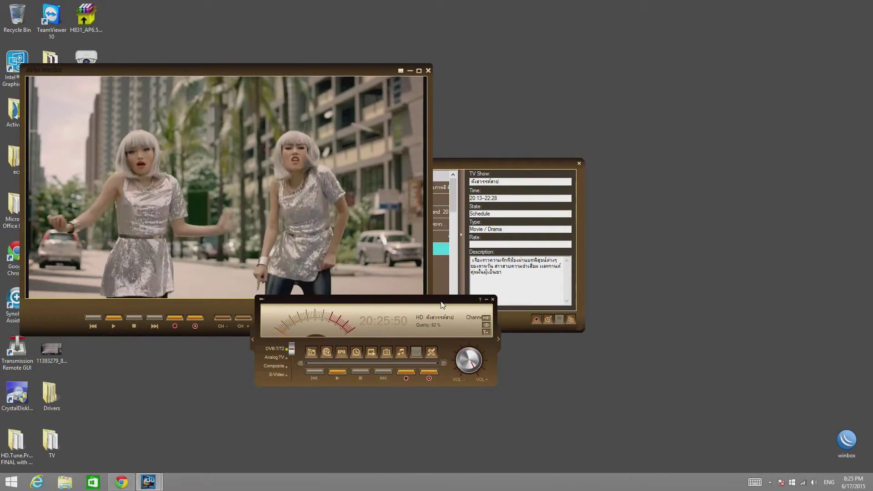
click(496, 165)
drag(493, 162, 662, 100)
click(700, 101)
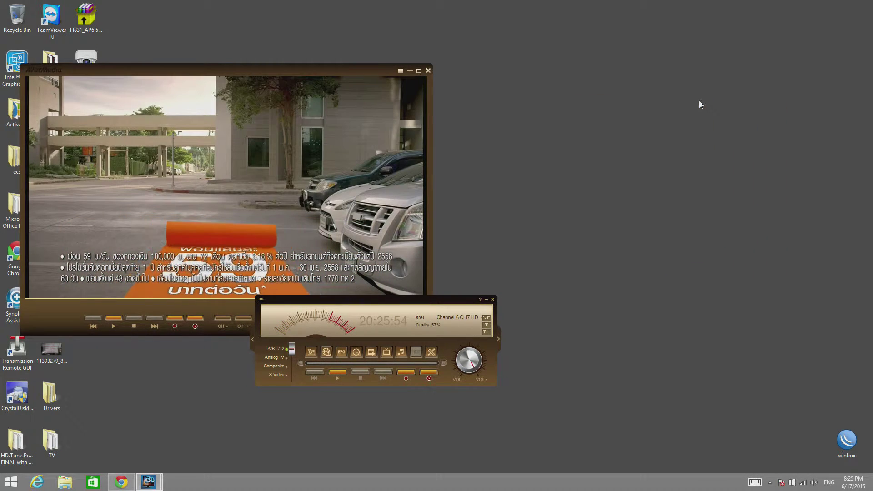
Step: Expand the control panel's number keypad and open the Program List of digital TV channels
click(499, 339)
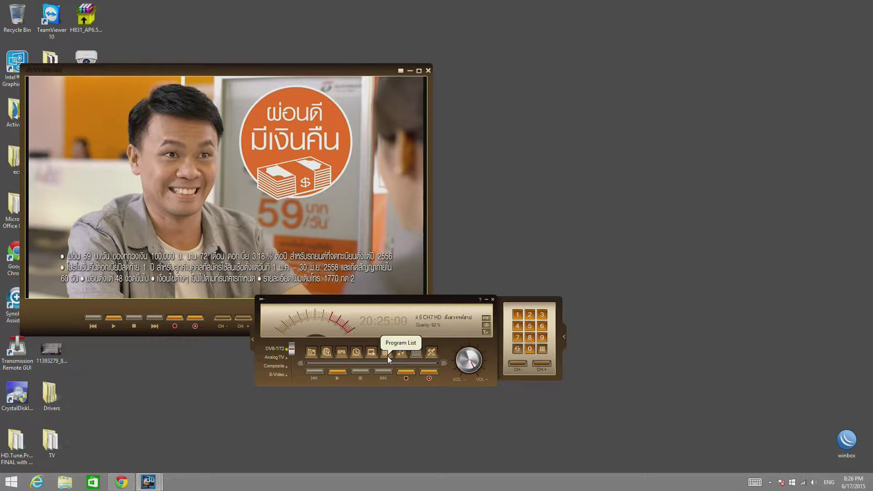
click(387, 356)
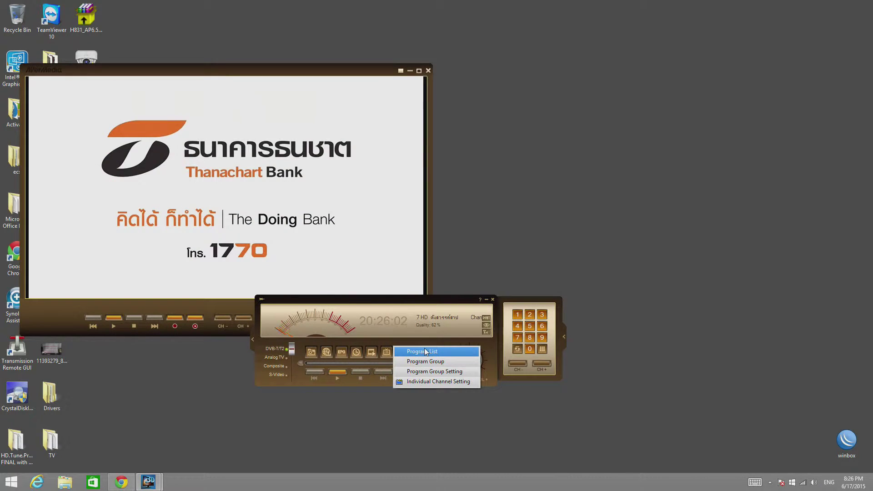
click(425, 350)
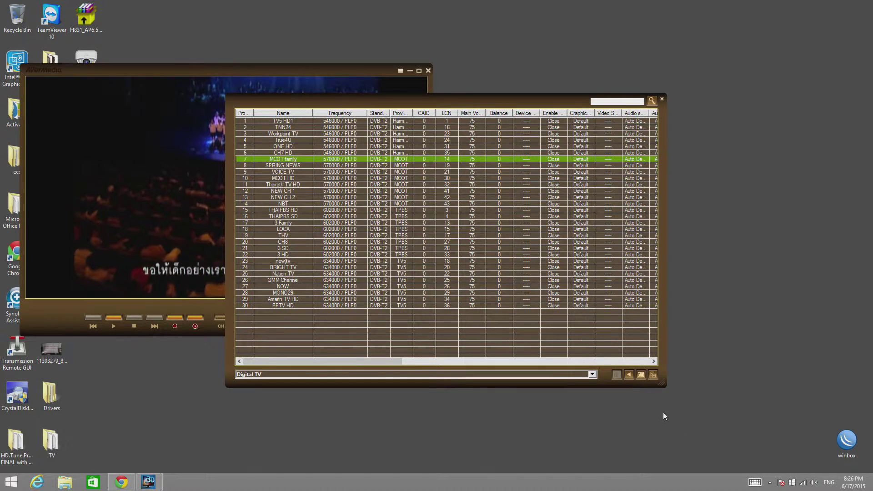
Step: Widen the program list window and fit the audio system column to its contents
drag(661, 387, 798, 390)
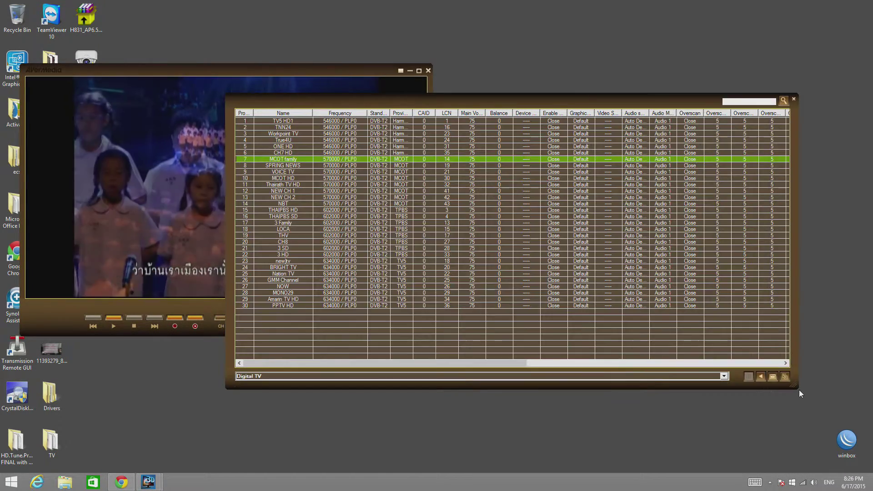
double_click(648, 114)
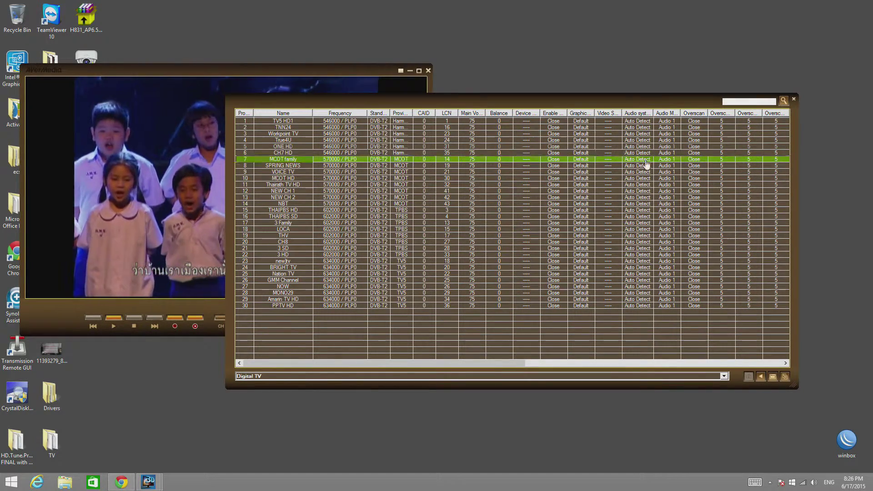
Step: Tune to newtv from the program list, move the list aside from the picture, and switch to LOCA
click(317, 261)
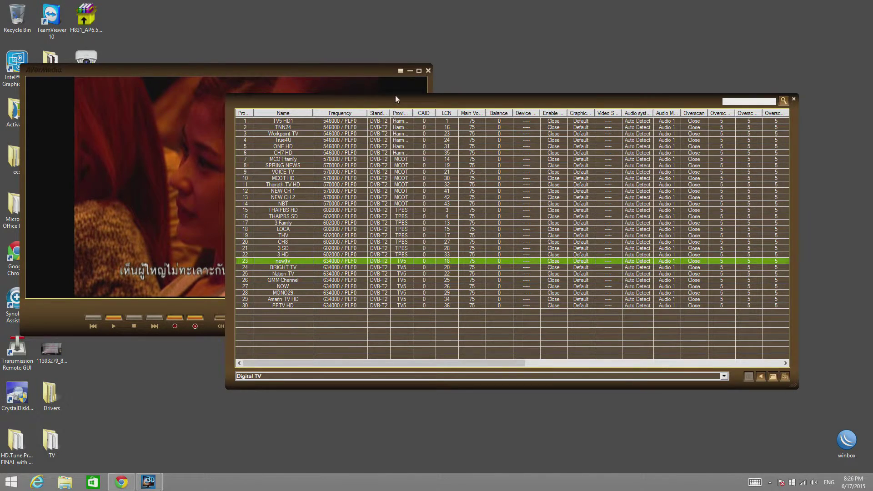
drag(396, 98, 497, 101)
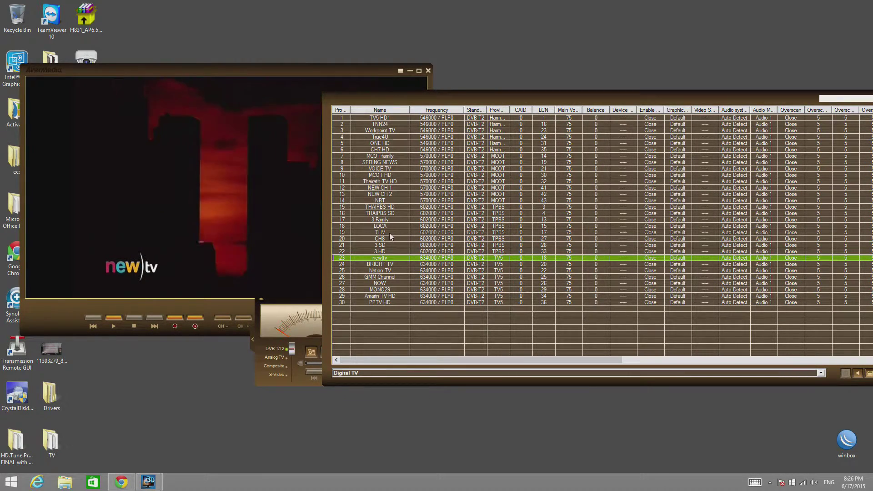
double_click(403, 226)
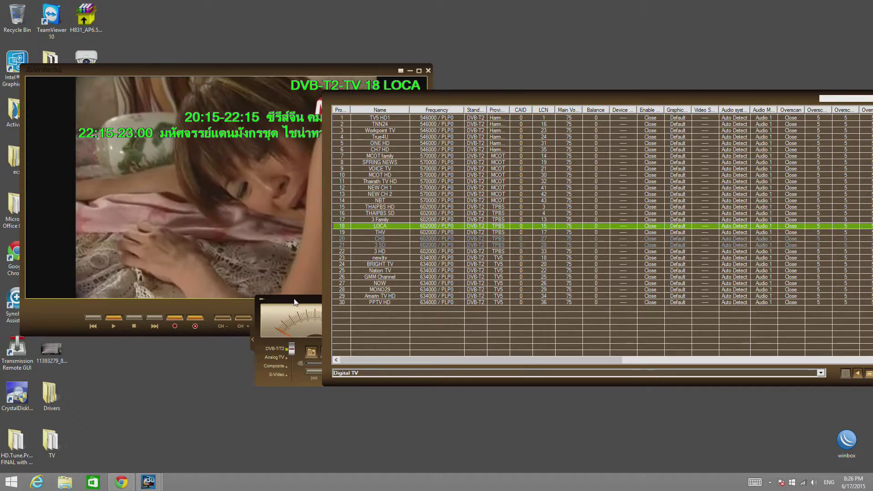
Step: Close and relaunch AVerTV 3D, accepting the Windows MCE conflict notice with the option never to show it again
drag(298, 299, 203, 240)
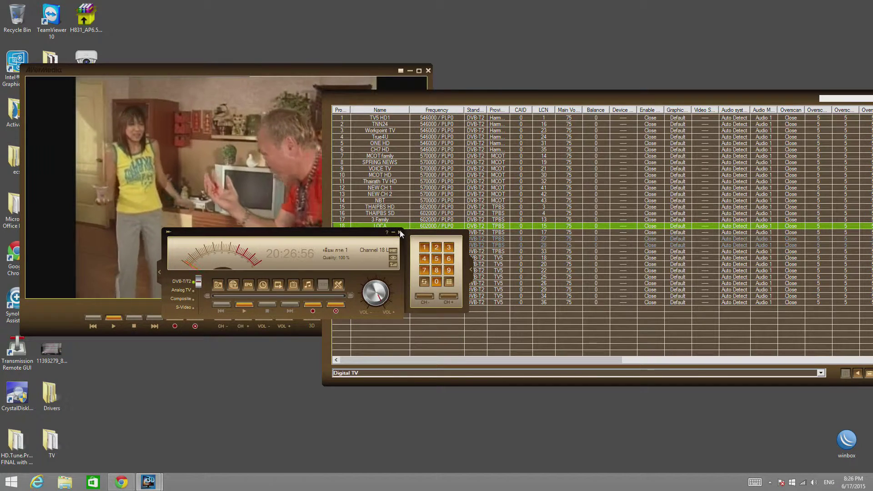
click(399, 233)
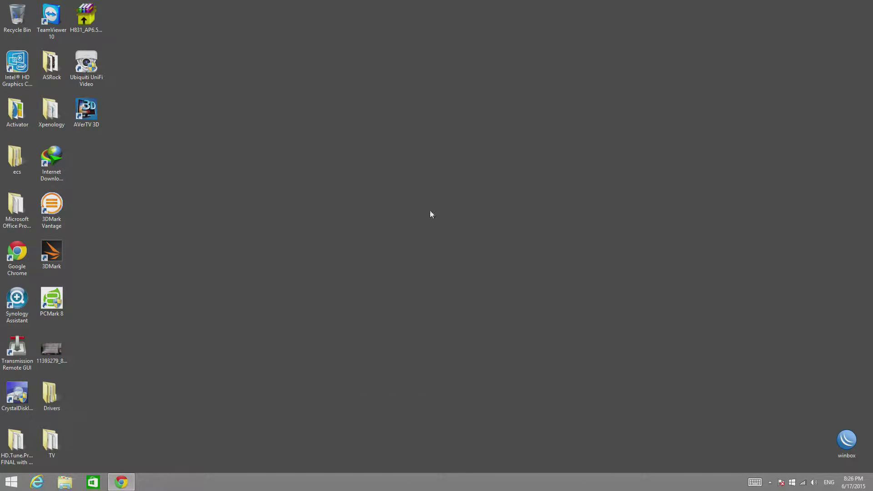
double_click(89, 103)
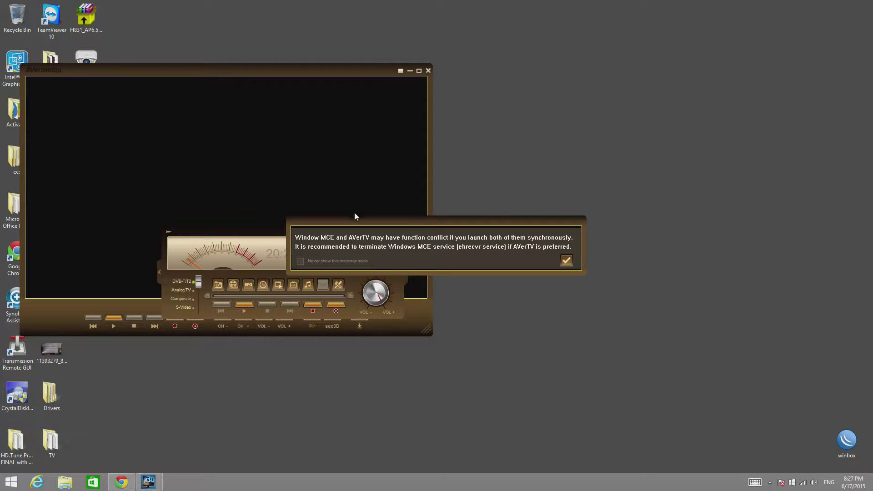
click(300, 261)
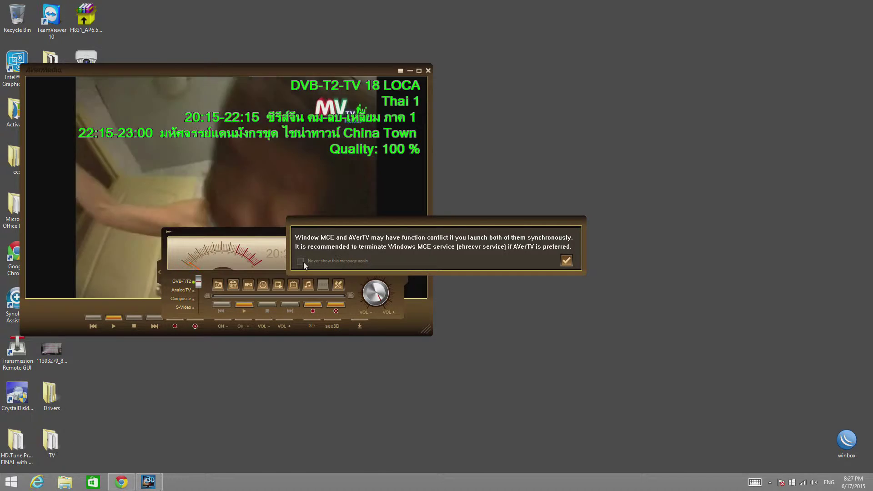
click(568, 260)
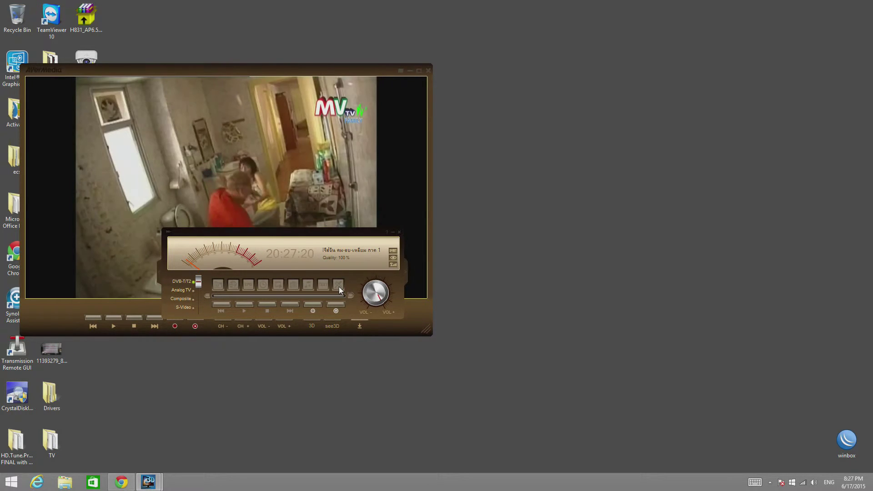
Step: Open the setup and check the country choices for the AVerMedia H831 USB device, keeping Thailand
click(339, 285)
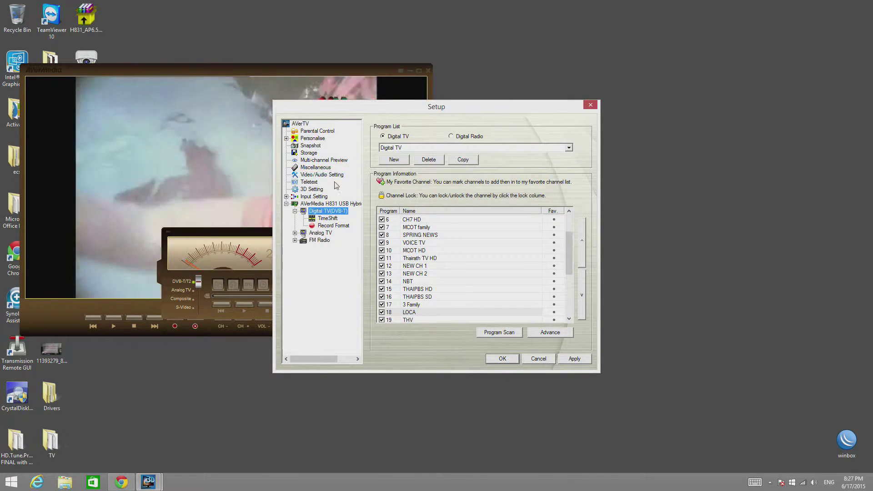
click(341, 204)
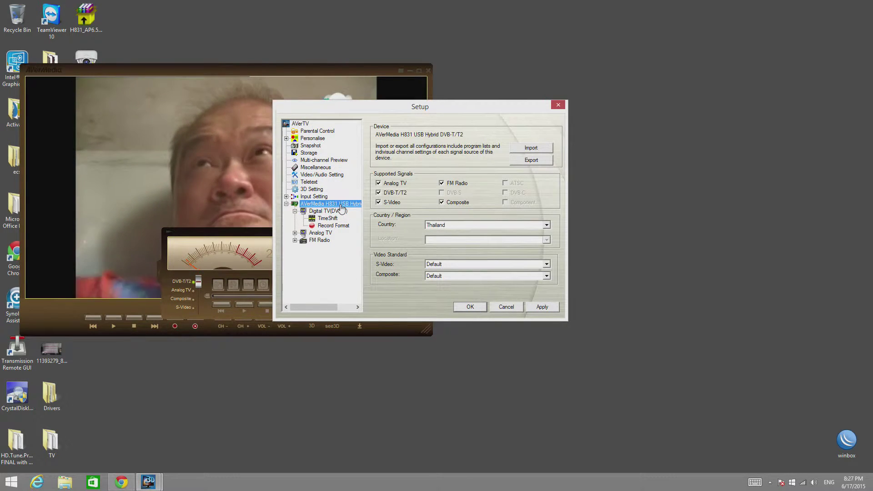
click(547, 226)
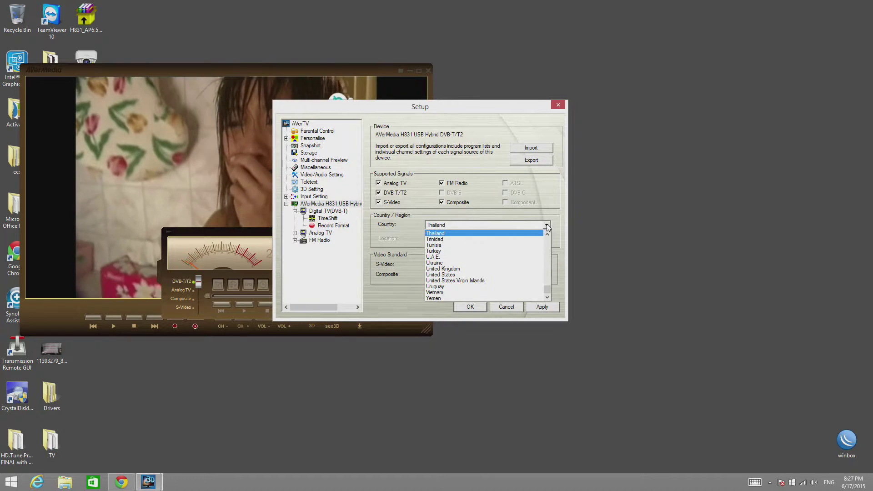
click(546, 225)
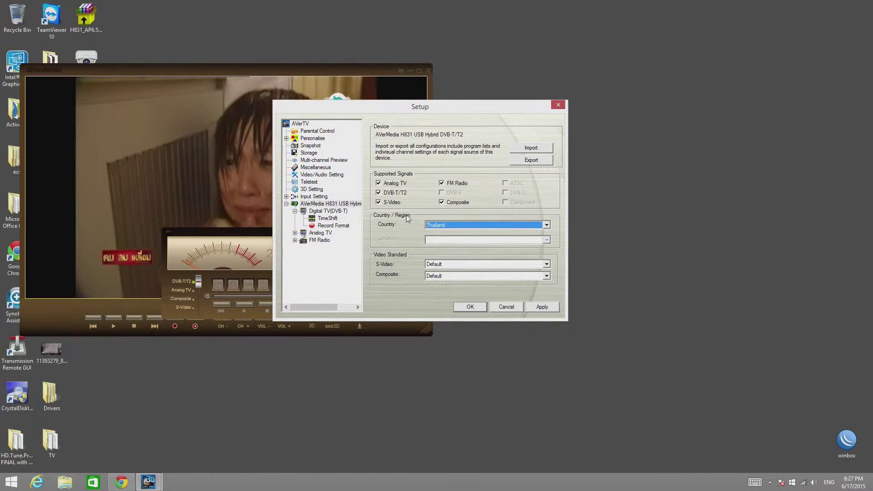
Step: Start a program scan for Digital TV (DVB-T) that replaces the entire existing program list
click(339, 213)
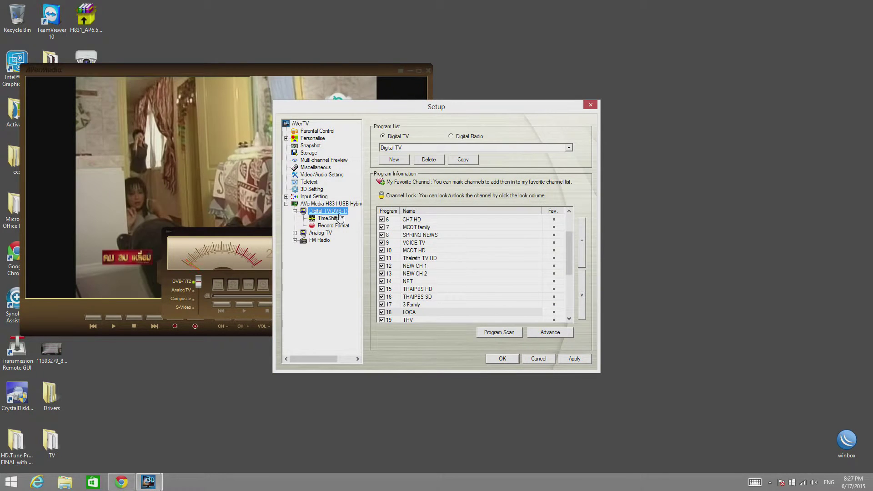
click(497, 331)
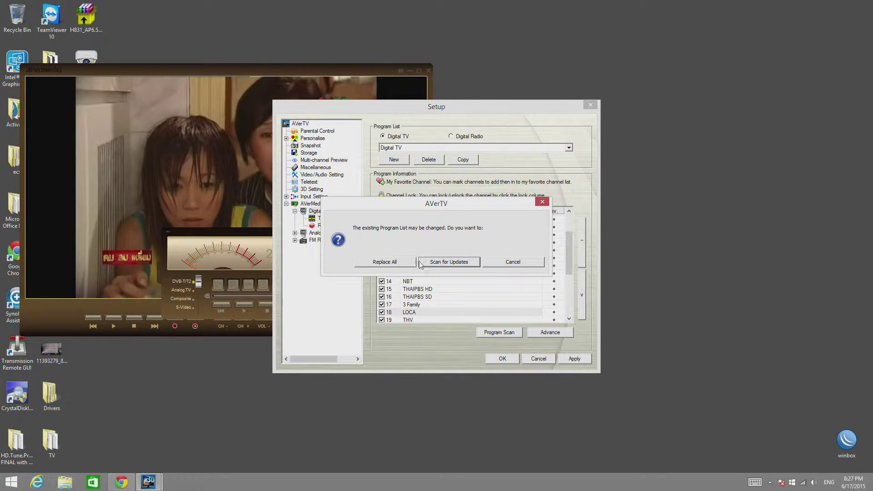
click(394, 261)
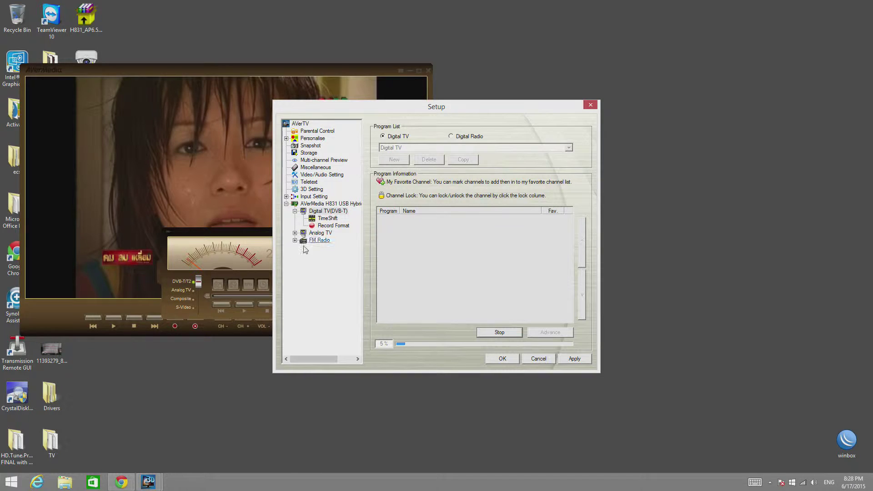
Step: View the FM Radio and Analog TV program settings of the device
click(324, 243)
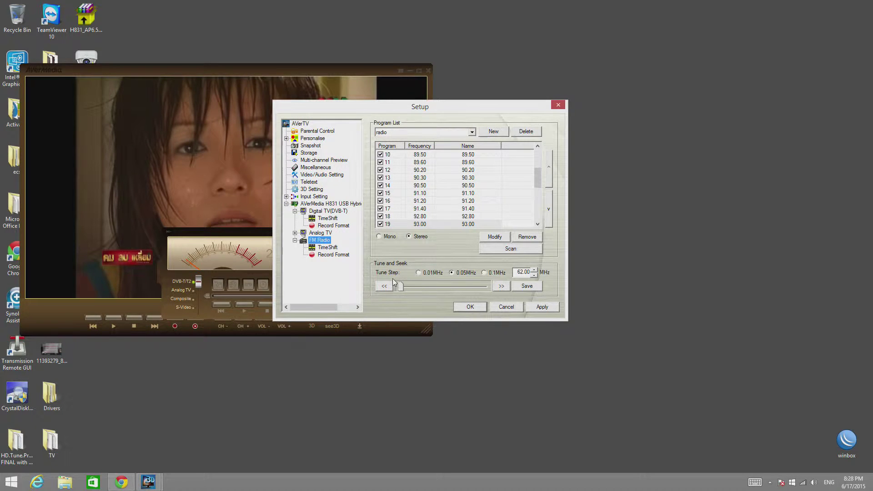
click(327, 234)
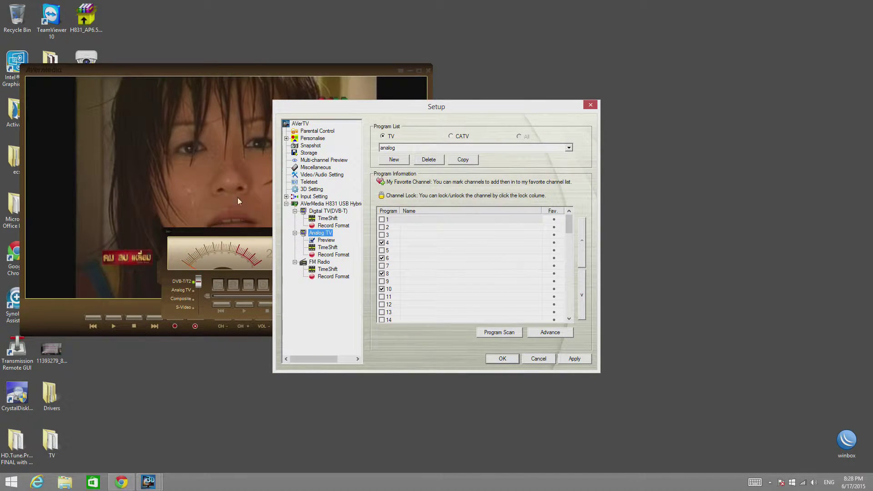
Step: Check the Digital TV (DVB-T) scan progress and view the AVerMedia H831 USB device settings
click(336, 218)
click(341, 213)
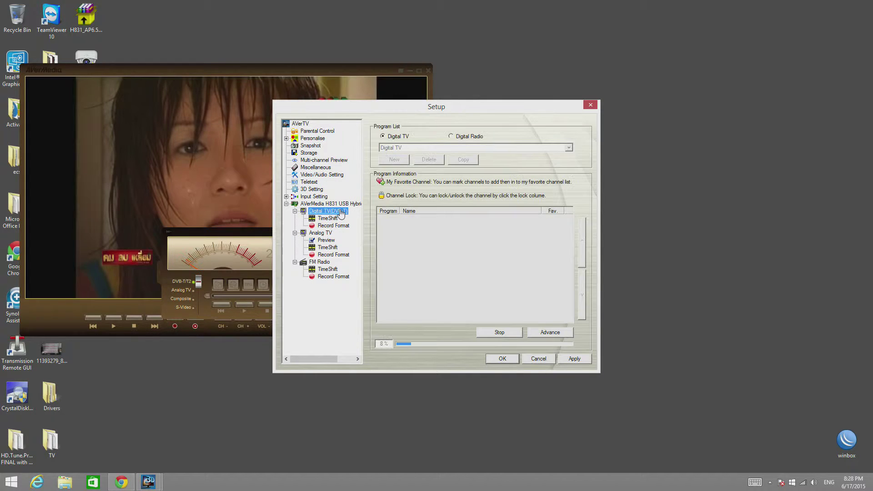
click(342, 205)
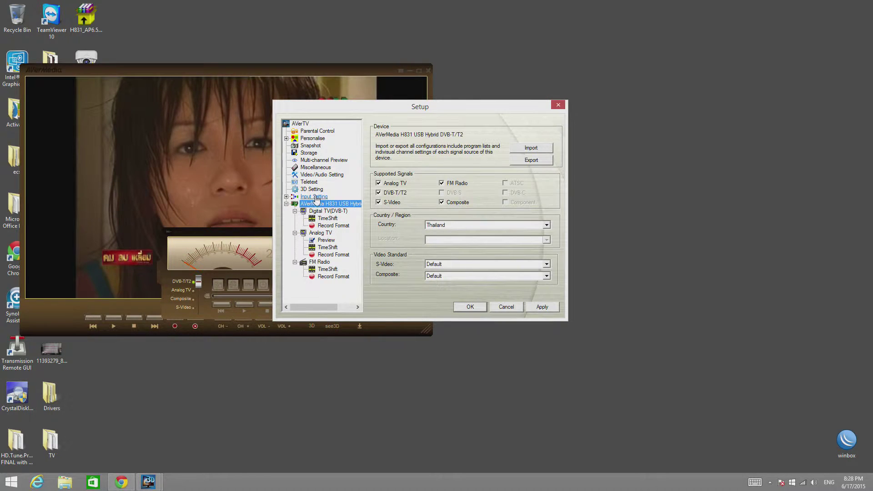
Step: Look through the Input Setting options for keyboard hotkeys and remote remapping
click(316, 197)
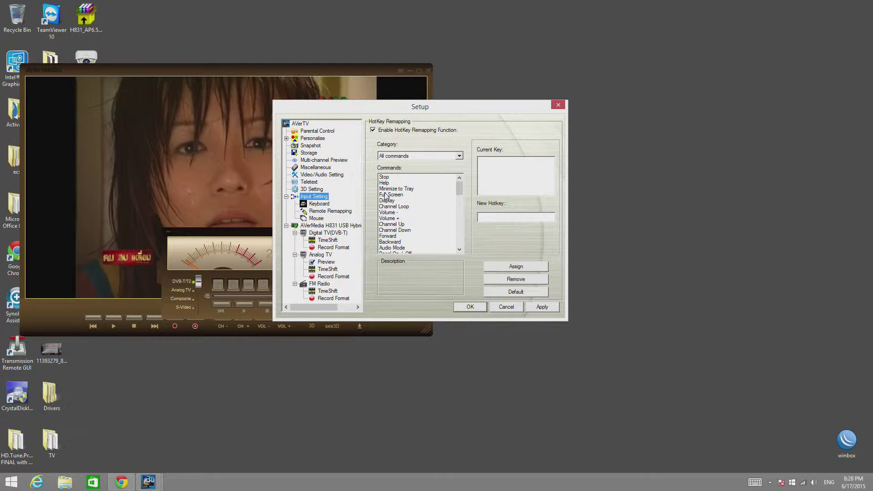
click(321, 204)
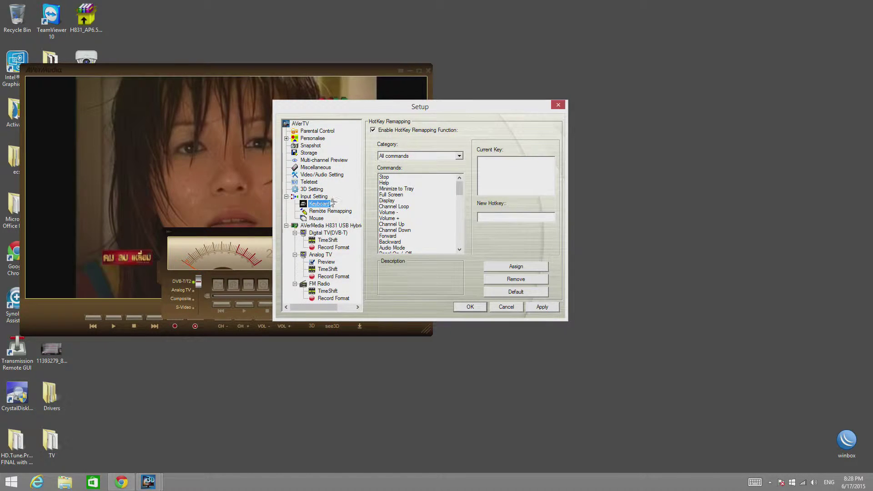
click(347, 210)
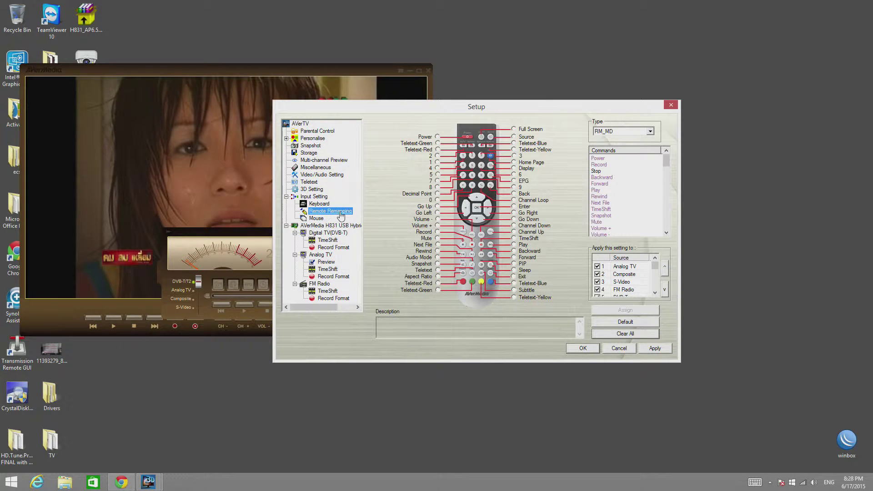
Step: View the 3D, Teletext and Video/Audio settings in the setup
click(315, 191)
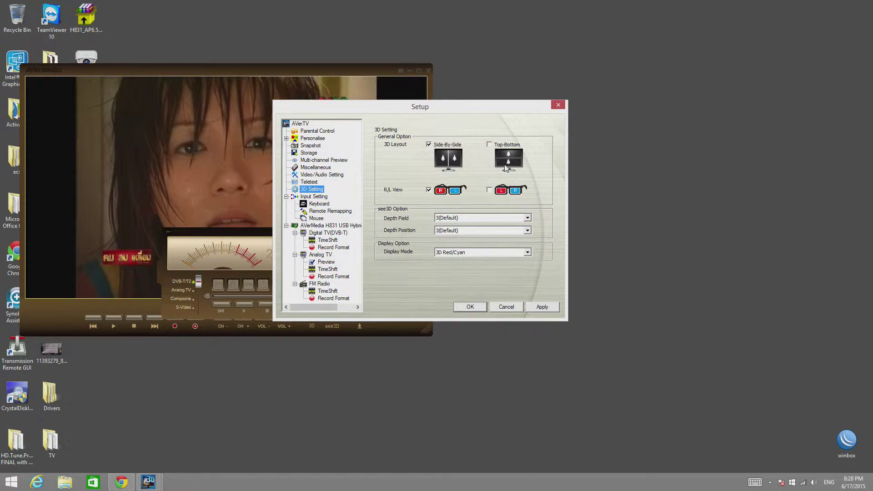
click(314, 182)
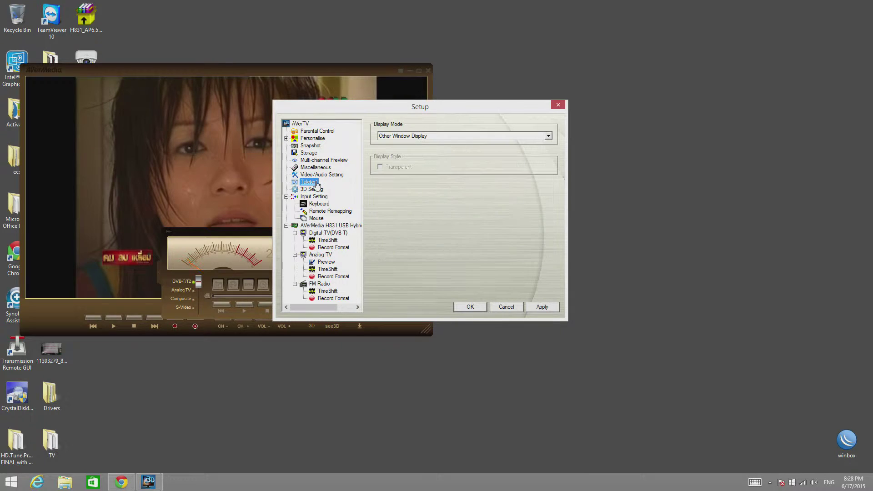
click(322, 175)
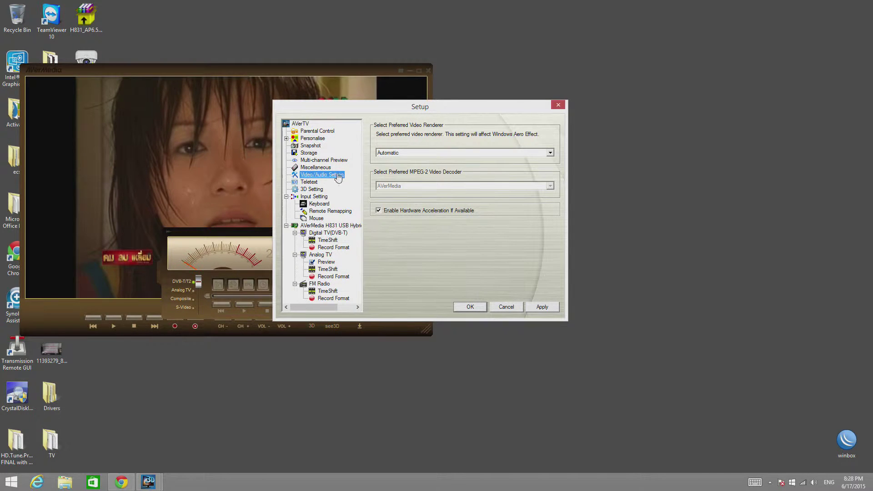
Step: View the Miscellaneous settings and check the available interface languages, keeping English (United States)
click(320, 167)
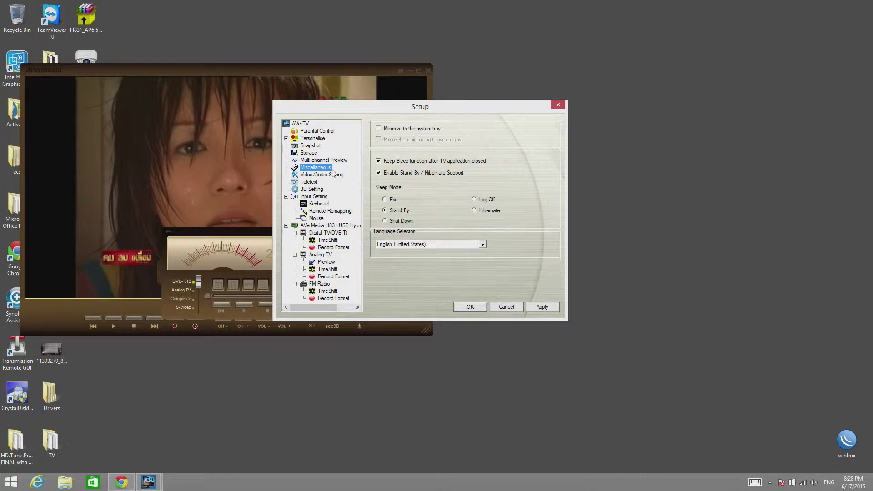
click(473, 244)
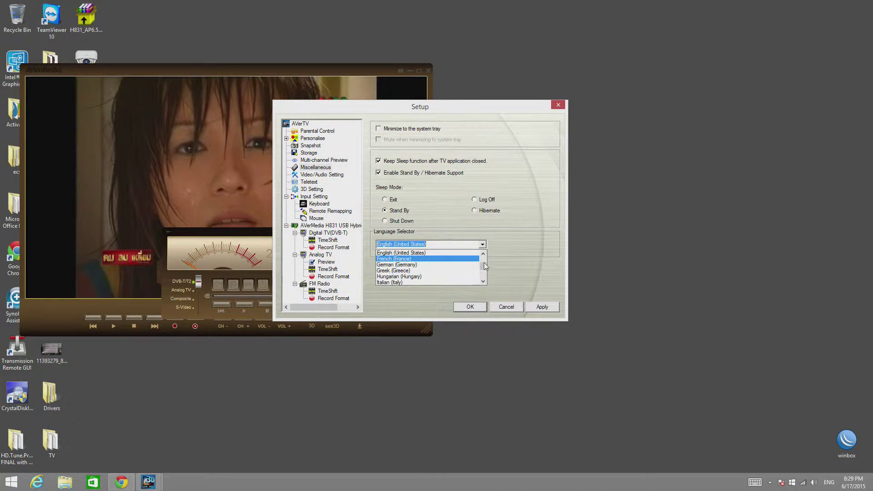
mouse_move(485, 266)
mouse_down()
mouse_move(488, 277)
mouse_move(490, 256)
mouse_up()
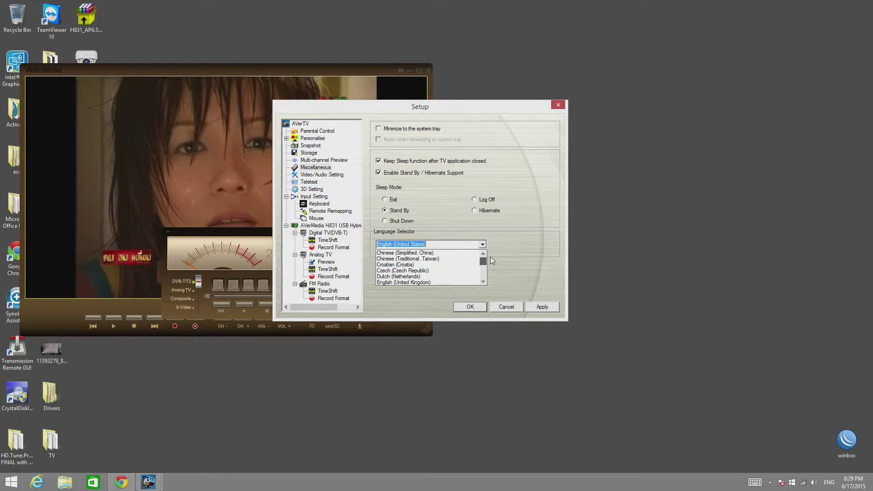
click(541, 270)
Step: View the Multi-channel Preview, Storage and Snapshot settings
click(319, 161)
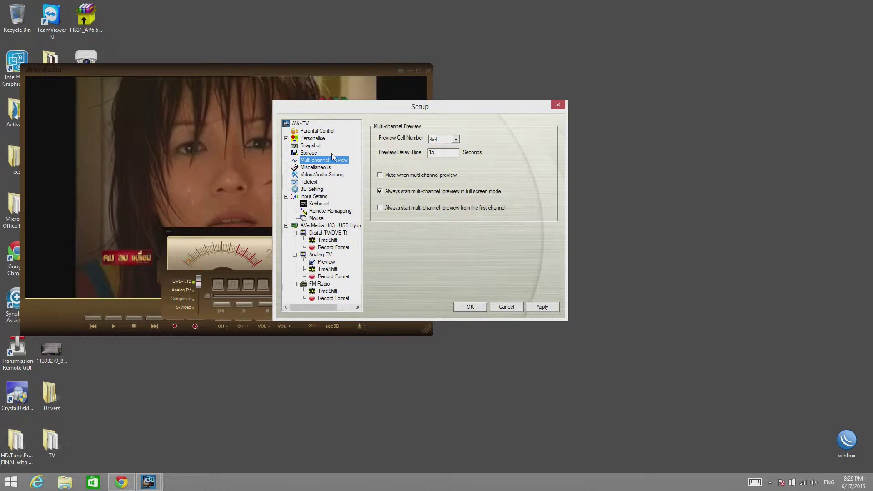
click(310, 154)
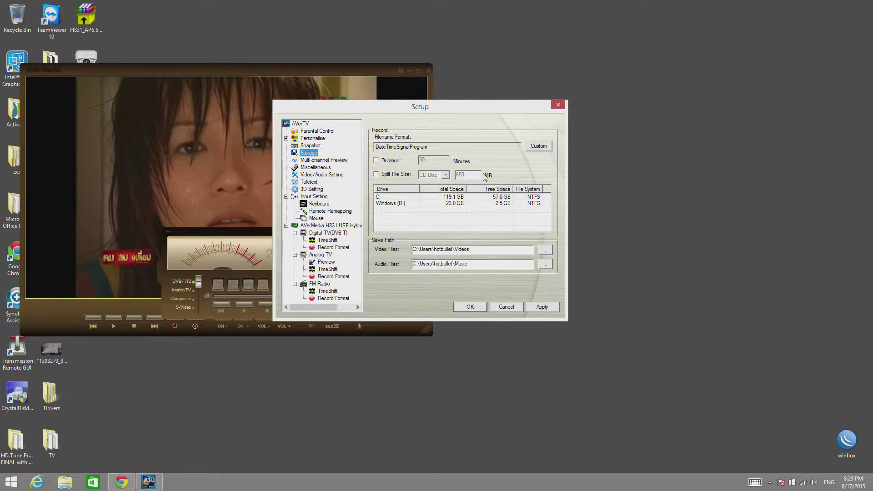
click(313, 146)
Step: Preview the available skins in the Personalise settings and select Dark Knight
click(313, 138)
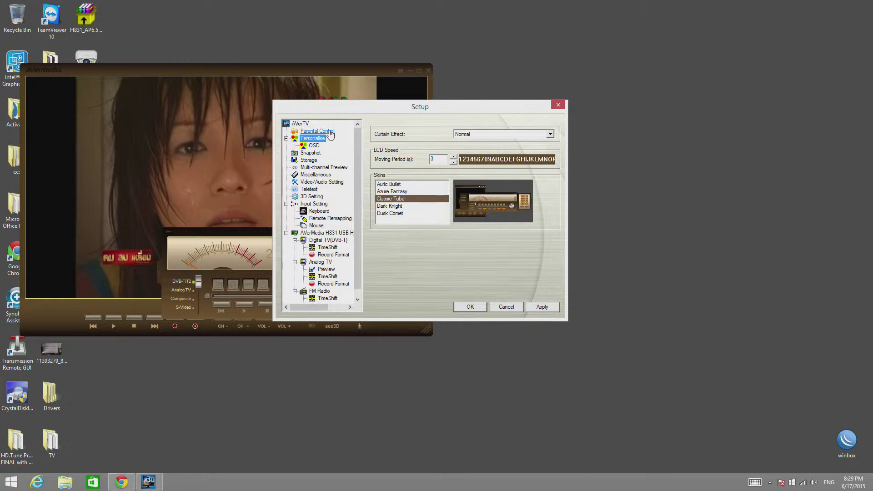
click(404, 184)
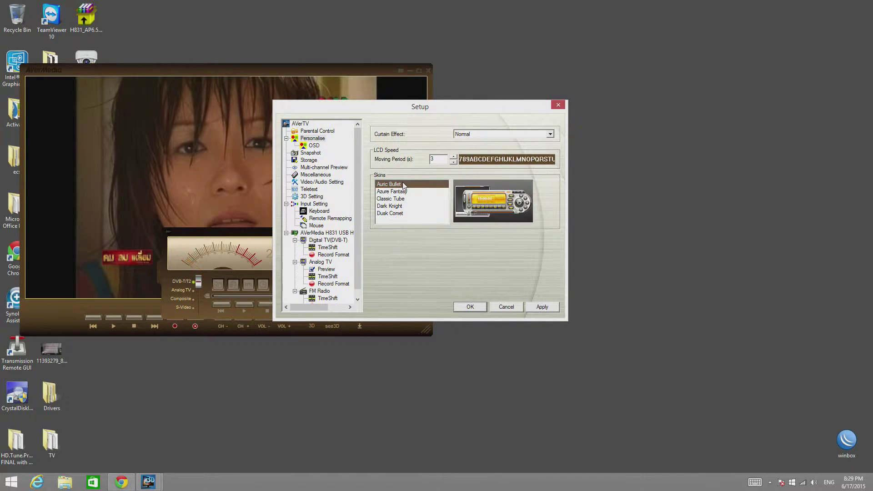
key(Down)
key(Down)
key(Down)
key(Down)
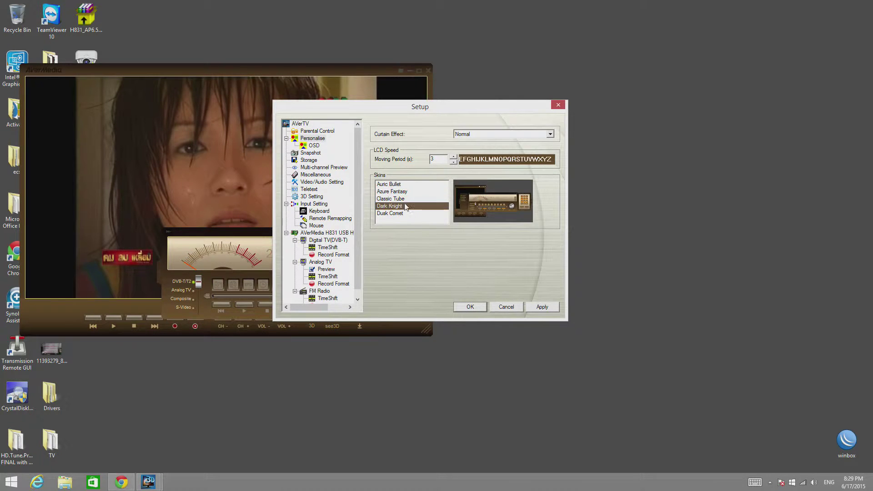
click(399, 206)
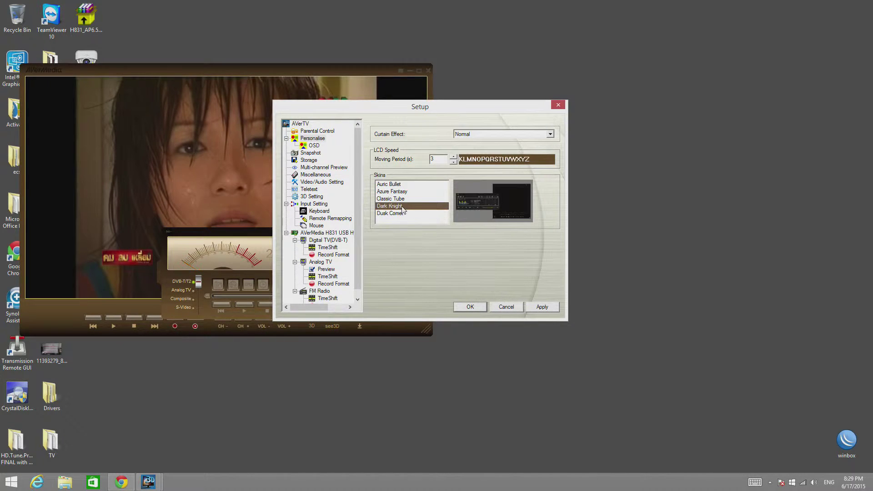
Step: View the Parental Control settings, then return to the Digital TV (DVB-T) scan and reposition the Setup dialog beside the video
click(317, 132)
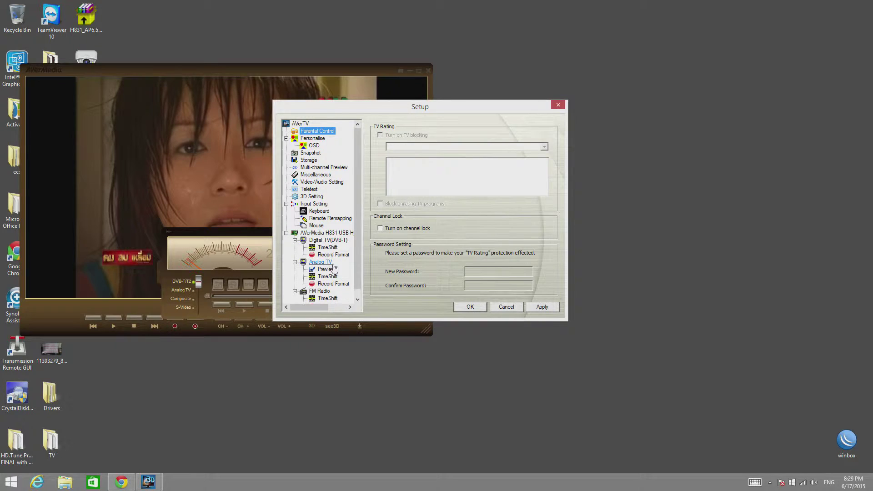
click(328, 240)
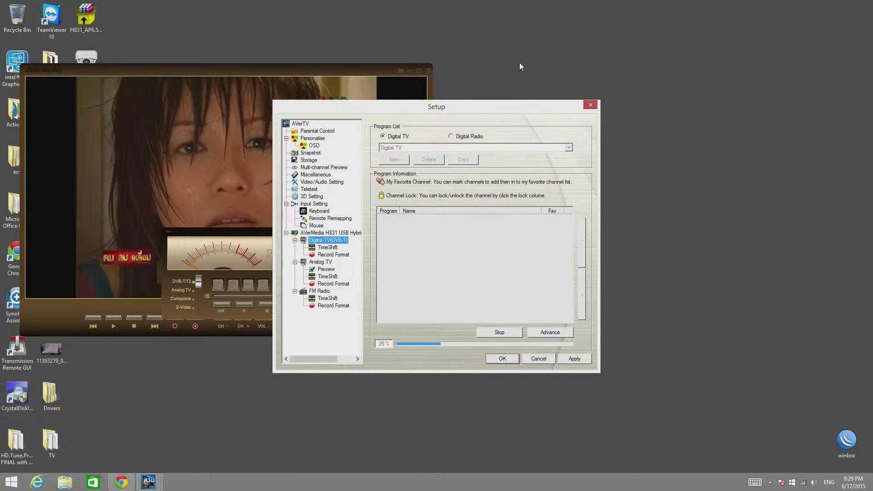
drag(506, 109, 687, 77)
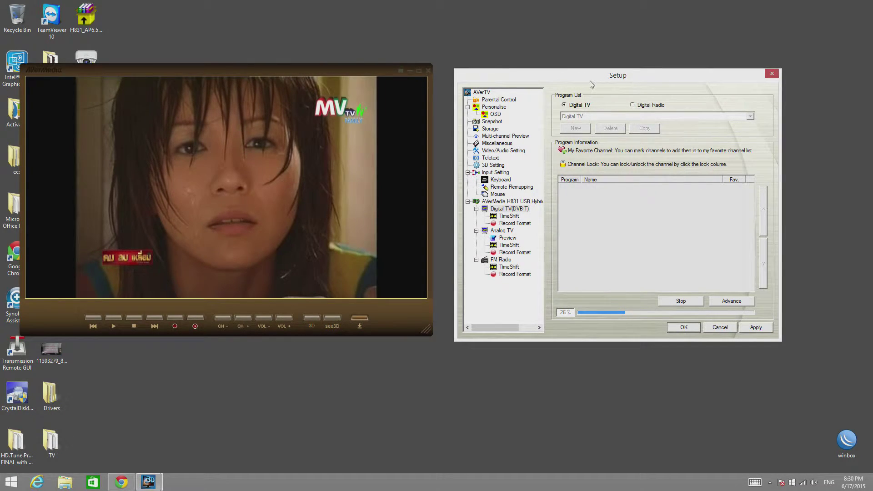
drag(560, 78, 489, 73)
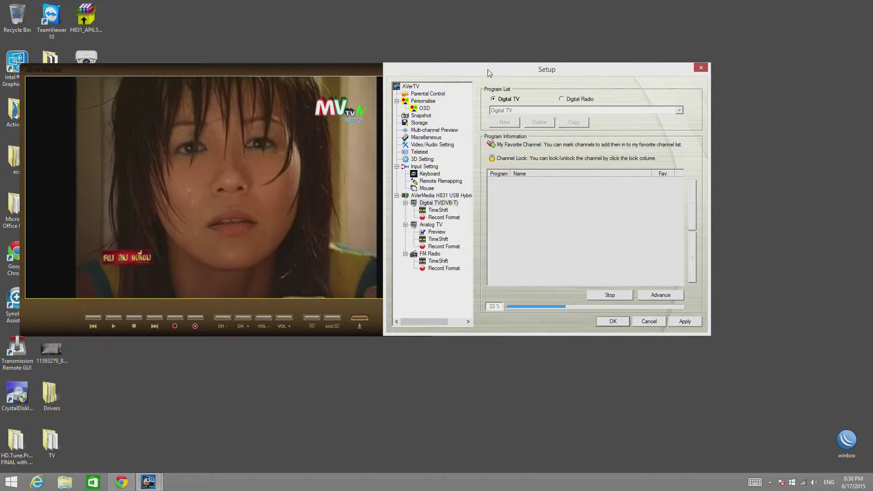
Step: Switch to Google Chrome, look through the ocstation.com home page and reload it
click(122, 482)
scroll(192, 341, down, 8)
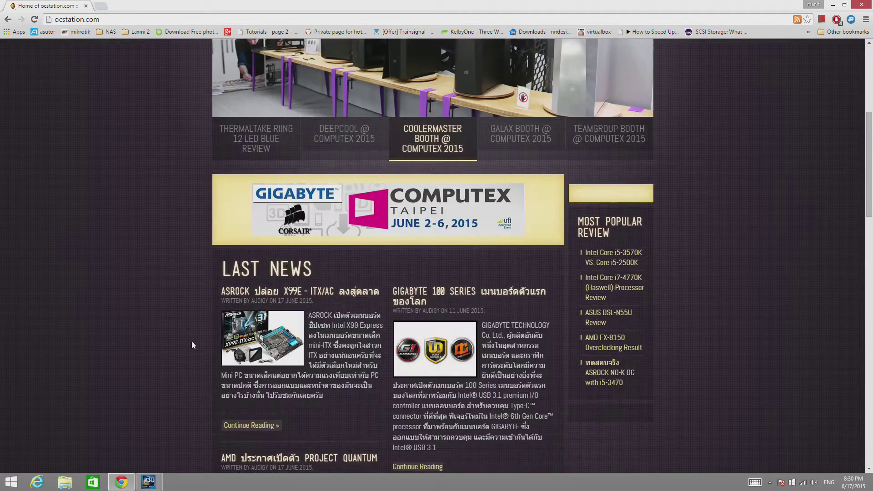
scroll(197, 341, up, 8)
scroll(198, 341, down, 5)
scroll(197, 345, up, 5)
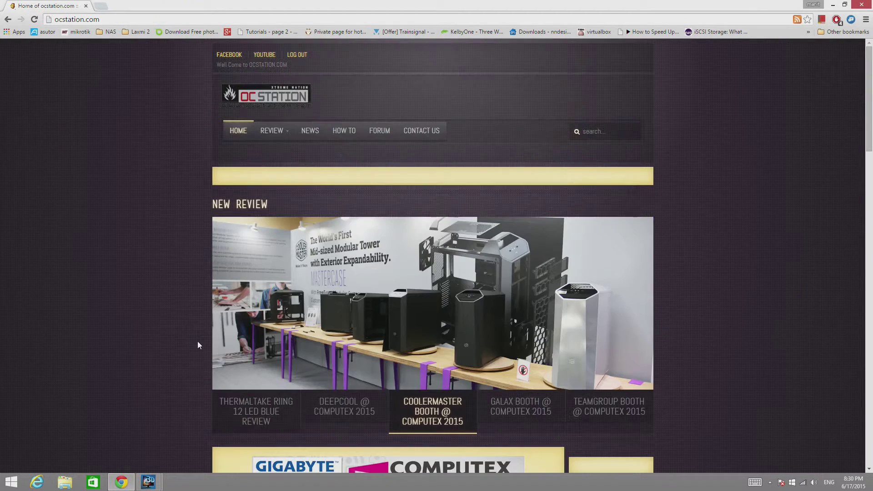
key(F5)
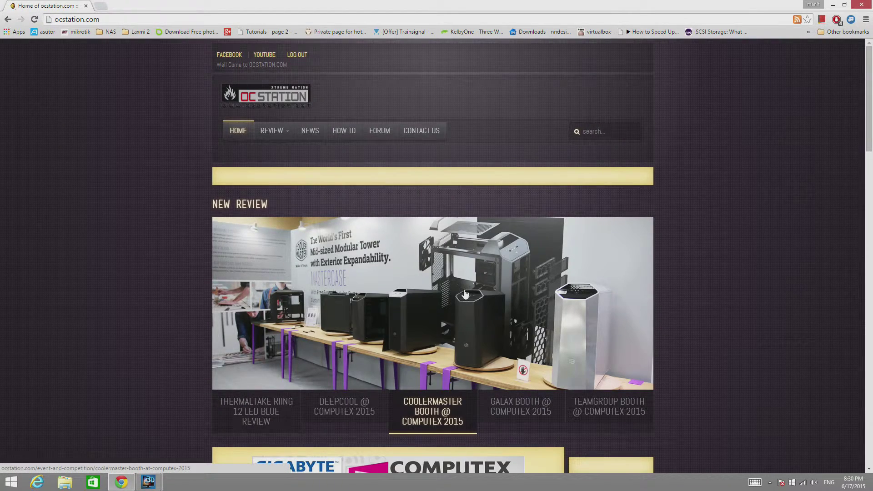
scroll(465, 295, down, 1)
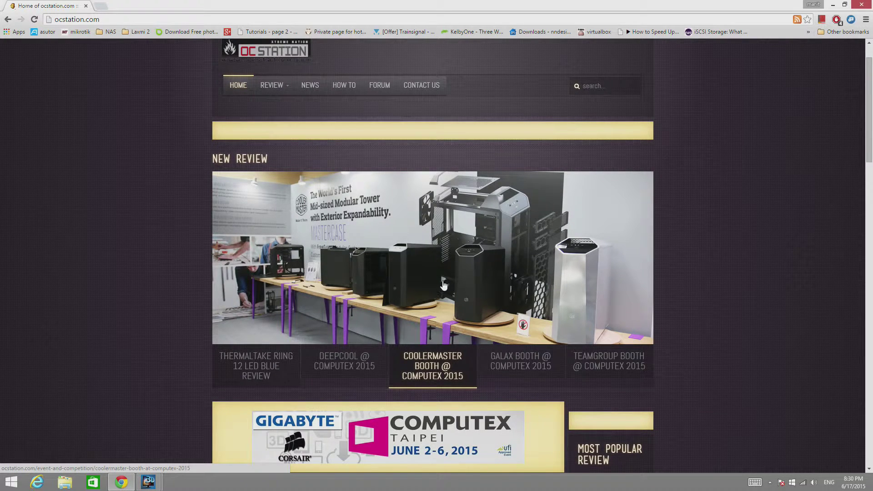
Step: Open the CoolerMaster Booth at Computex 2015 article, read it to the end and continue to its next page
click(581, 285)
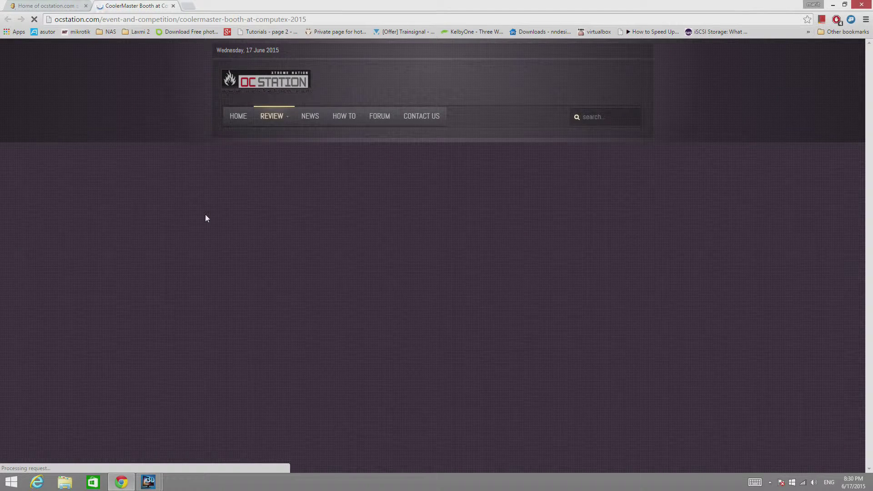
scroll(205, 214, down, 12)
scroll(205, 219, down, 1)
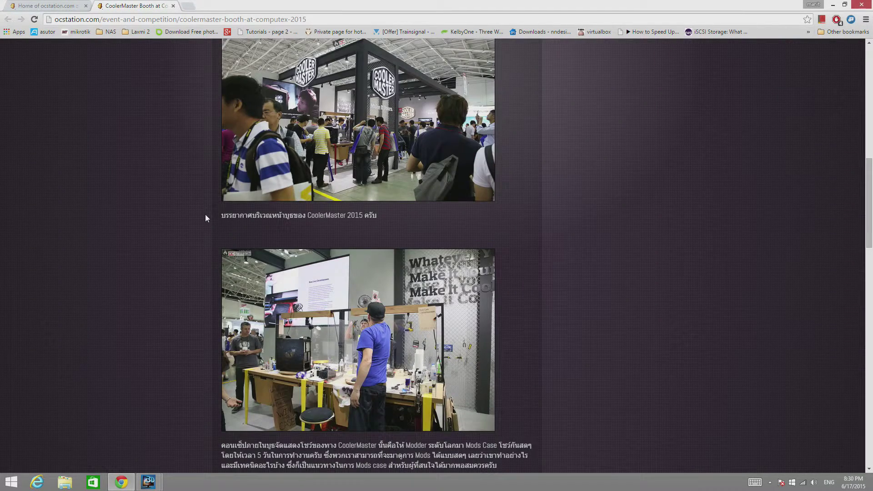
scroll(205, 216, down, 1)
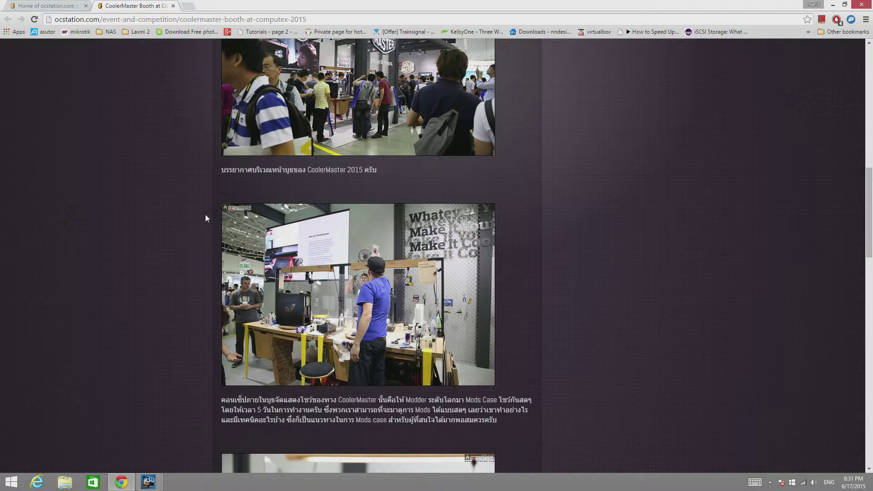
scroll(205, 217, down, 1)
scroll(205, 218, down, 1)
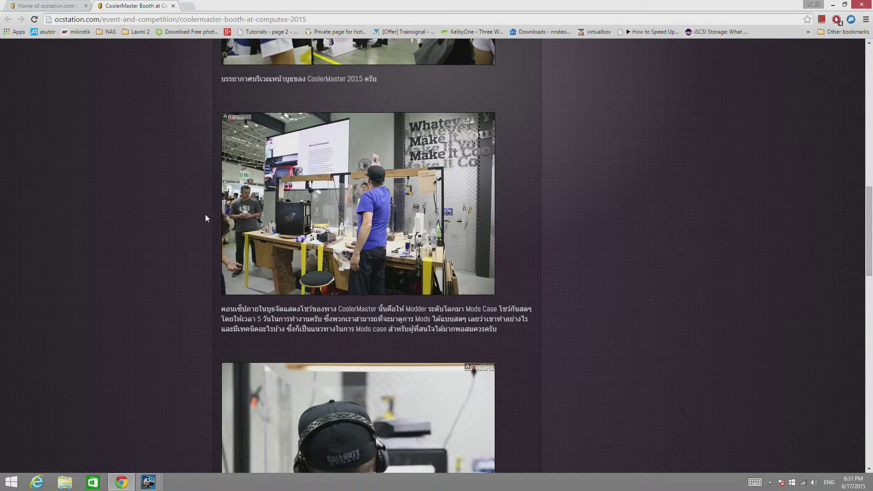
scroll(206, 218, down, 1)
scroll(206, 218, down, 1)
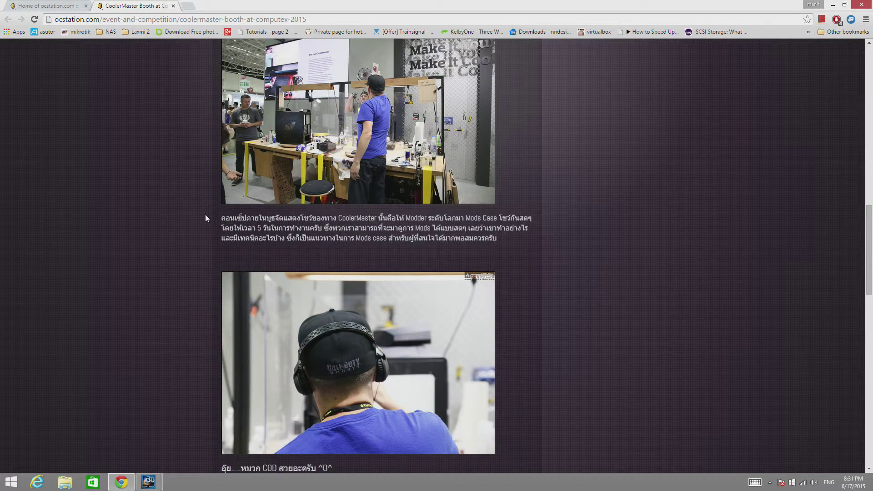
scroll(205, 217, down, 6)
scroll(206, 218, down, 2)
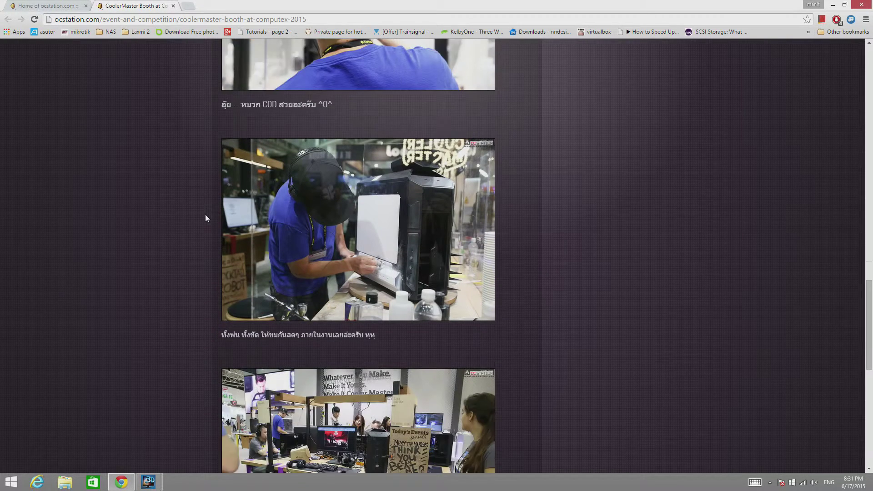
scroll(205, 218, down, 1)
scroll(205, 218, down, 1)
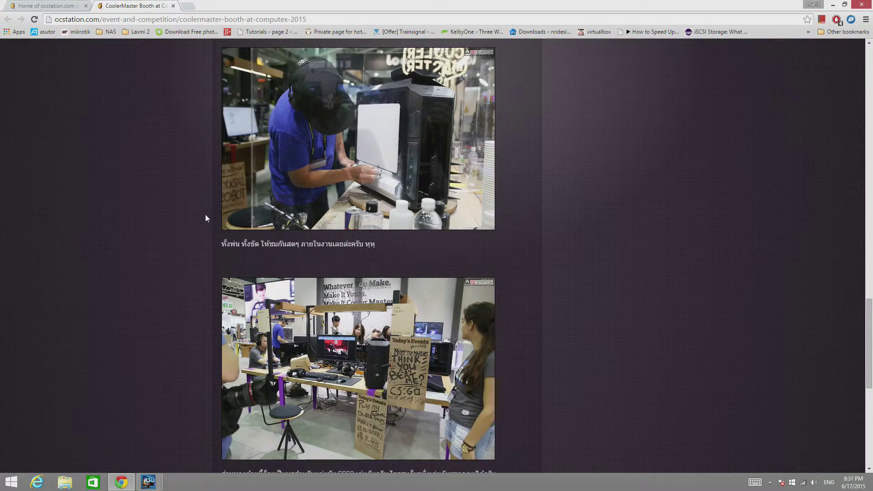
scroll(206, 217, down, 2)
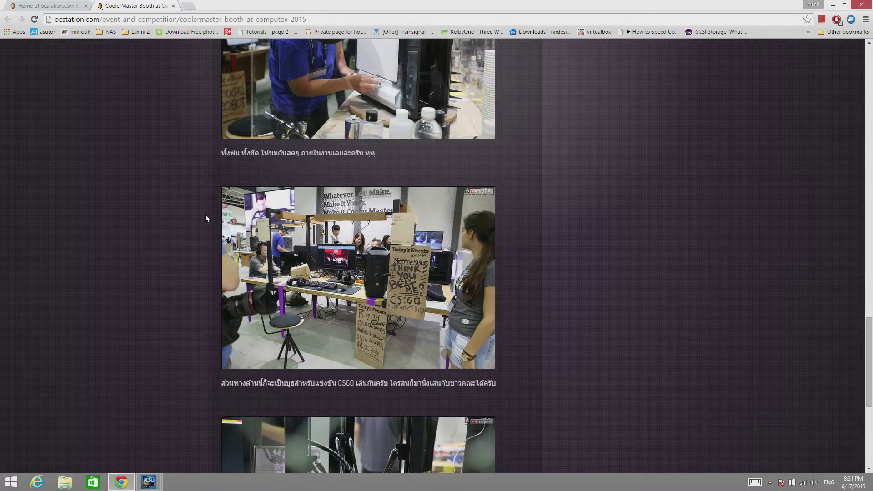
scroll(206, 218, down, 4)
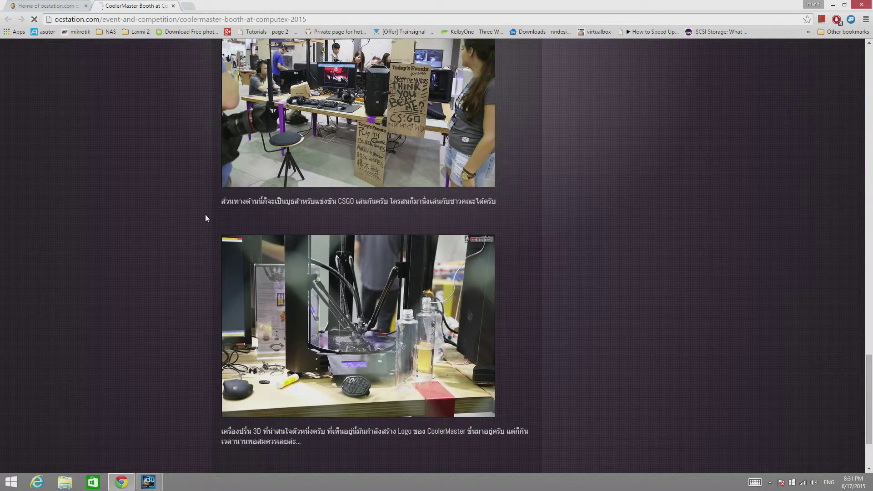
scroll(205, 218, down, 2)
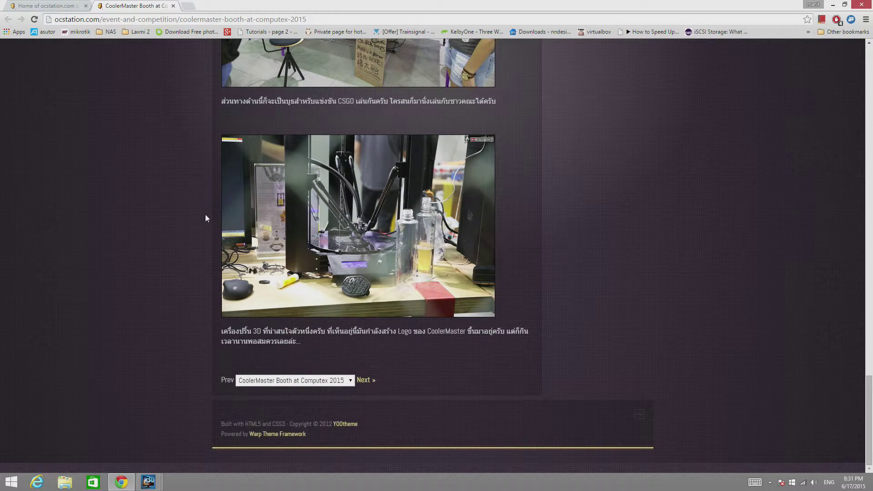
click(364, 380)
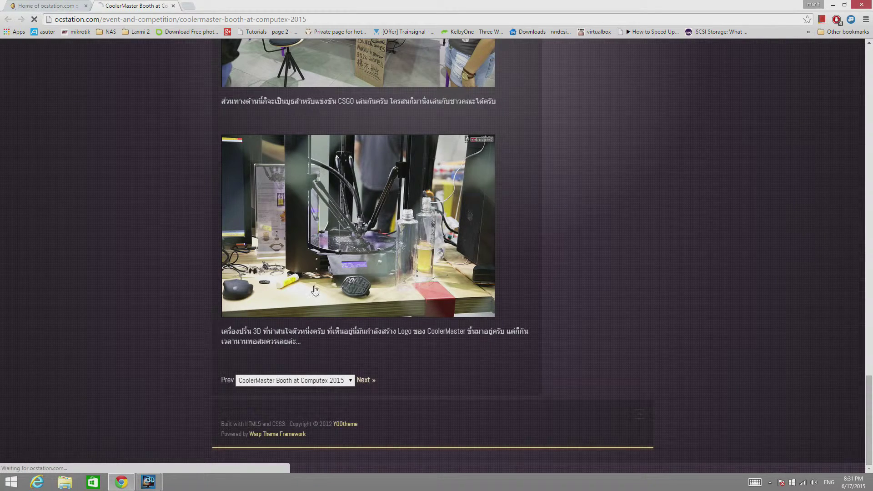
Step: Return to the ocstation.com home page, then switch back to AVerTV 3D and move its Setup dialog to check the scan
click(59, 6)
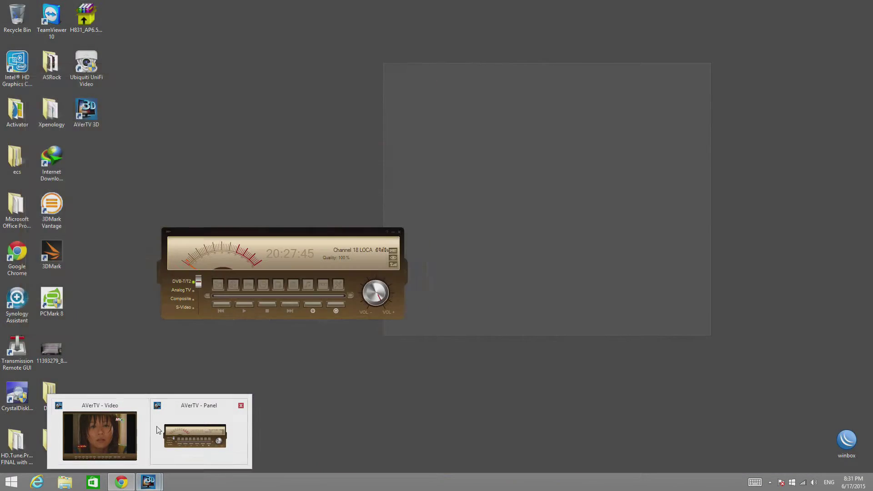
click(157, 428)
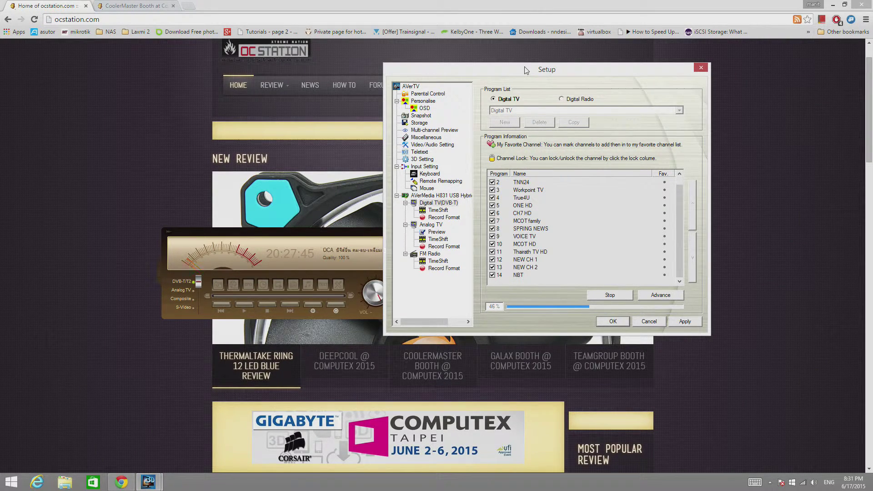
drag(525, 67, 434, 76)
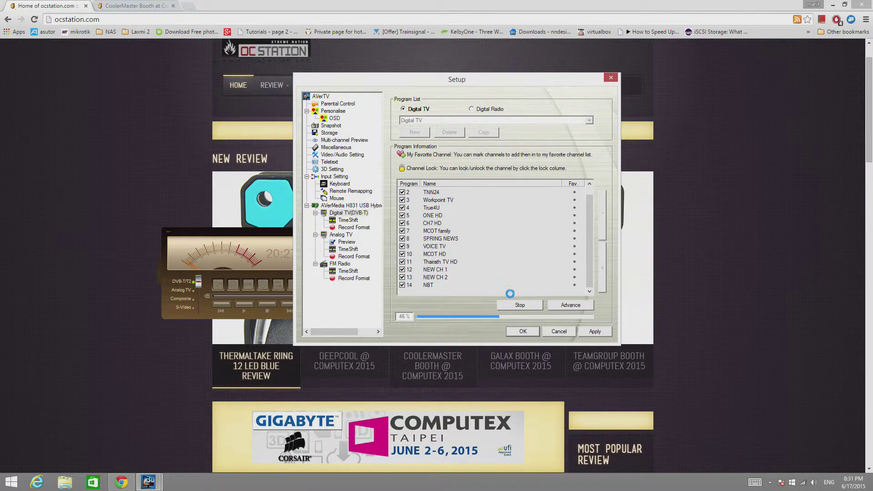